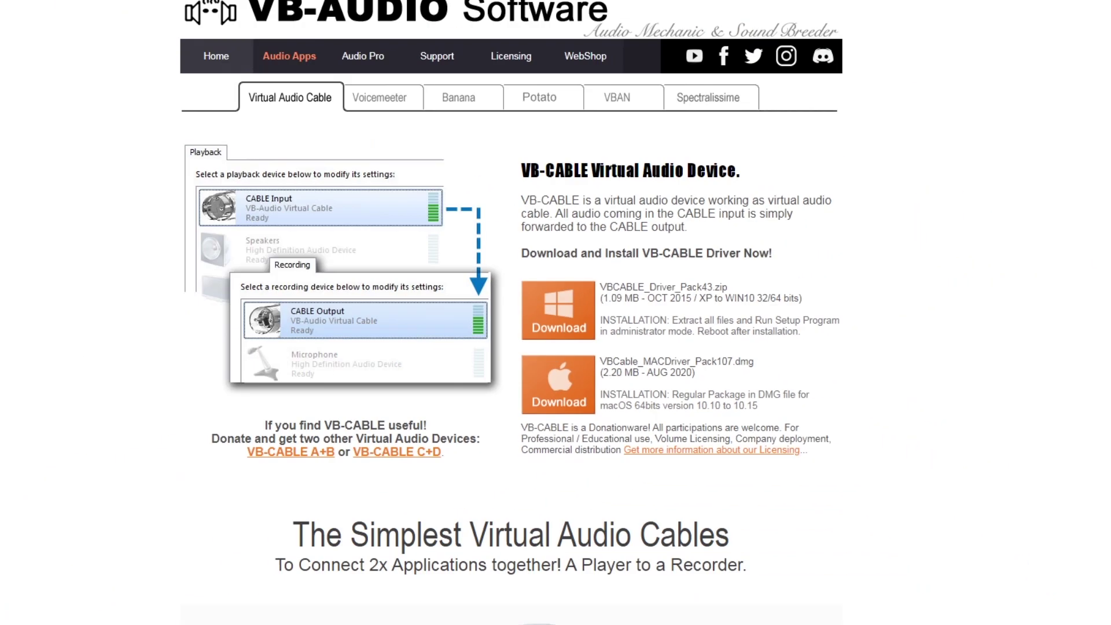
# Find the Hi-Fi Cable & ASIO Bridge section on the VB-Audio page and download HiFiCableAsioBridgeSetup_v1007.zip.
pyautogui.scroll(-15, 1105, 202)
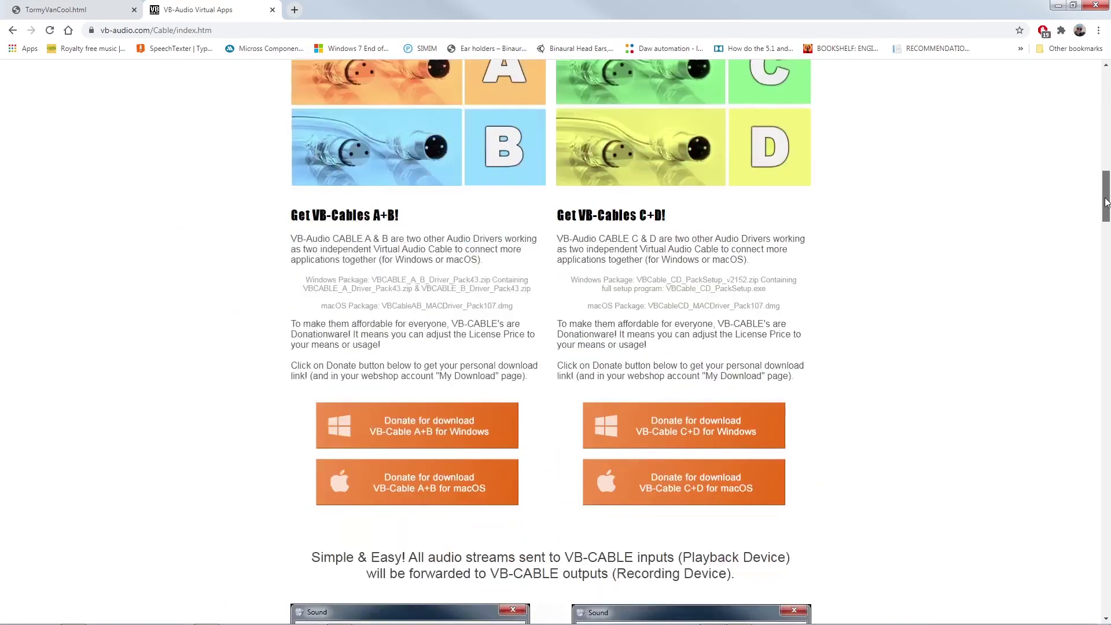
pyautogui.moveTo(1105, 201); pyautogui.dragTo(1106, 334)
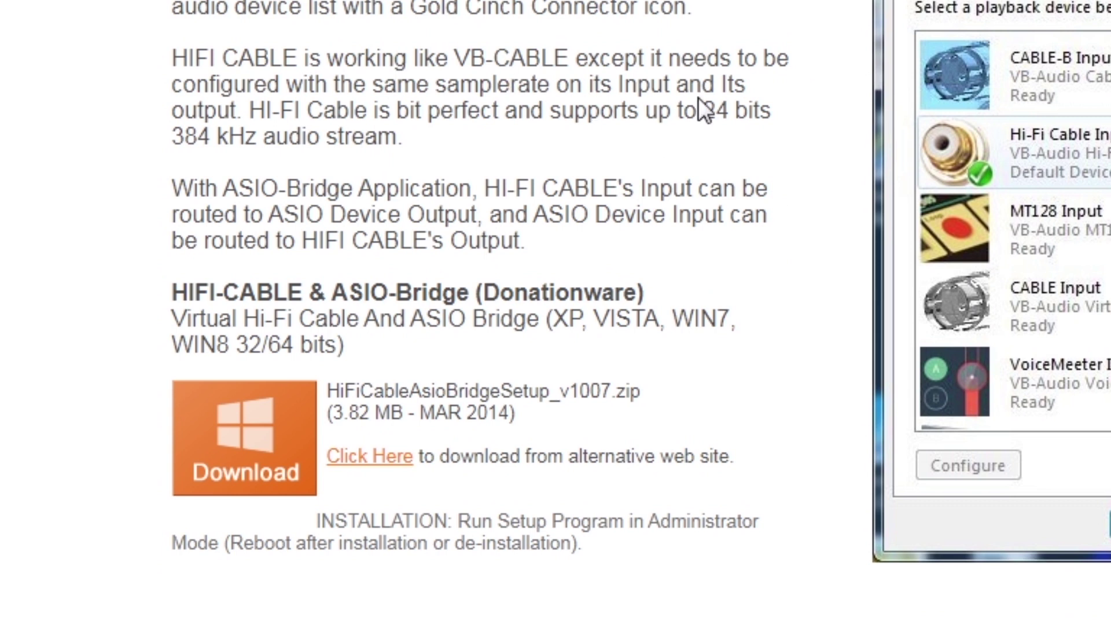
pyautogui.moveTo(648, 113); pyautogui.dragTo(412, 139)
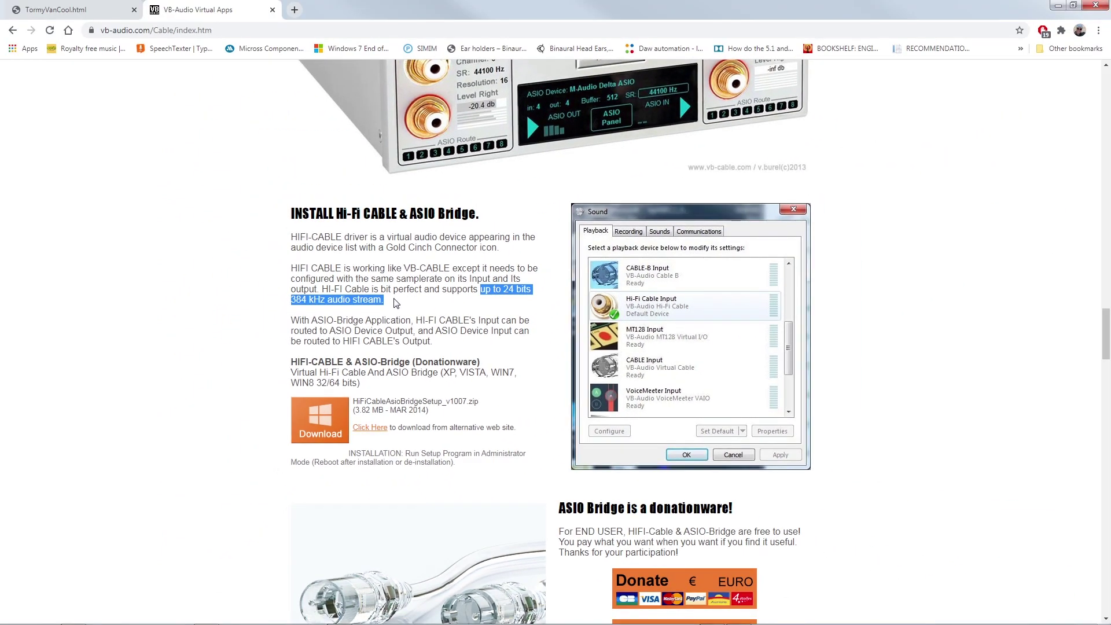
pyautogui.click(397, 303)
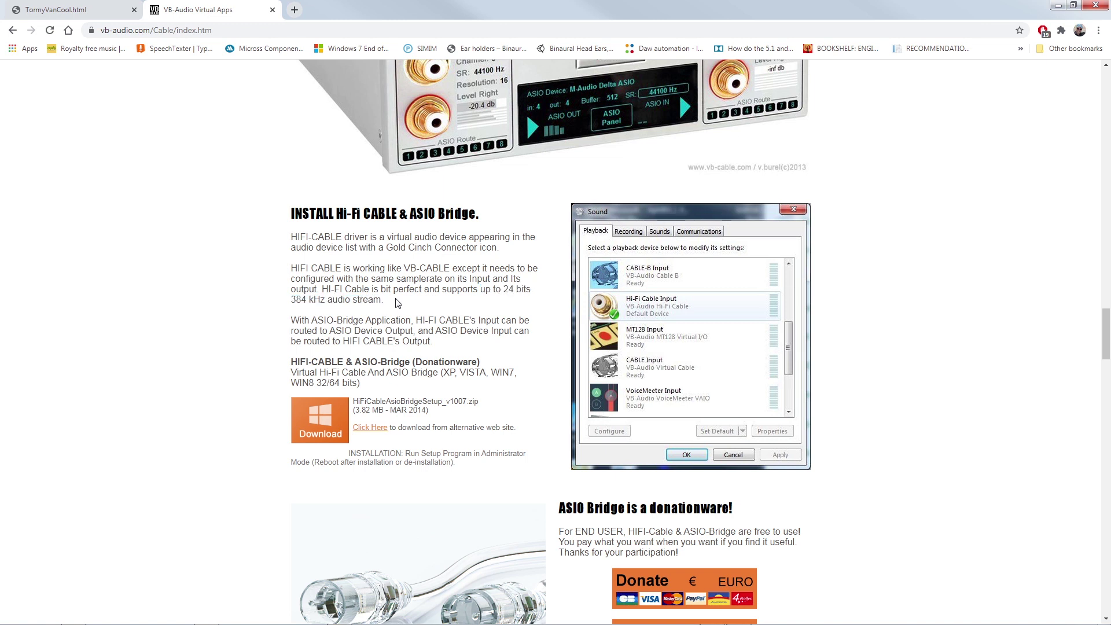
pyautogui.click(320, 422)
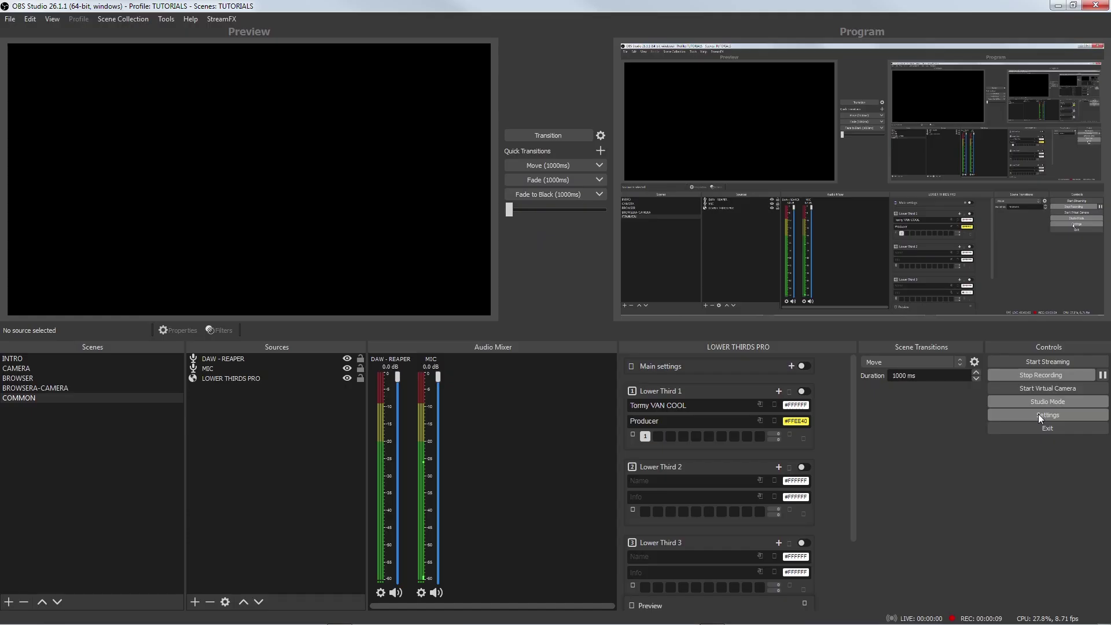
# In OBS Studio, set the audio monitoring device to Hi-Fi Cable Input (VB-Audio Hi-Fi Cable) and apply the settings.
pyautogui.click(1038, 415)
pyautogui.click(121, 118)
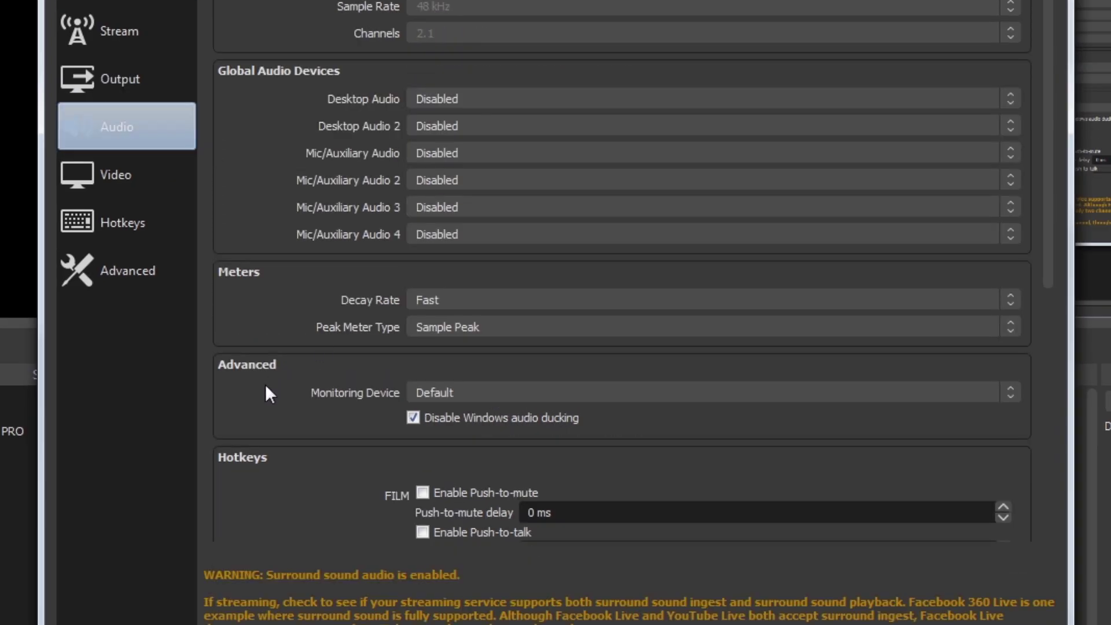
pyautogui.click(545, 396)
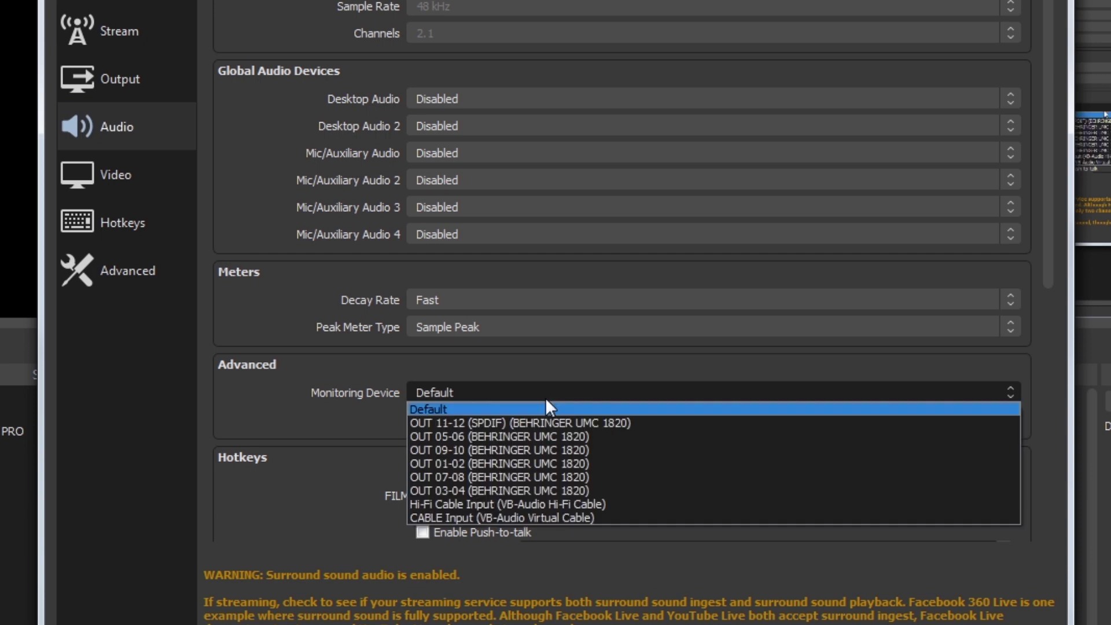
pyautogui.click(551, 503)
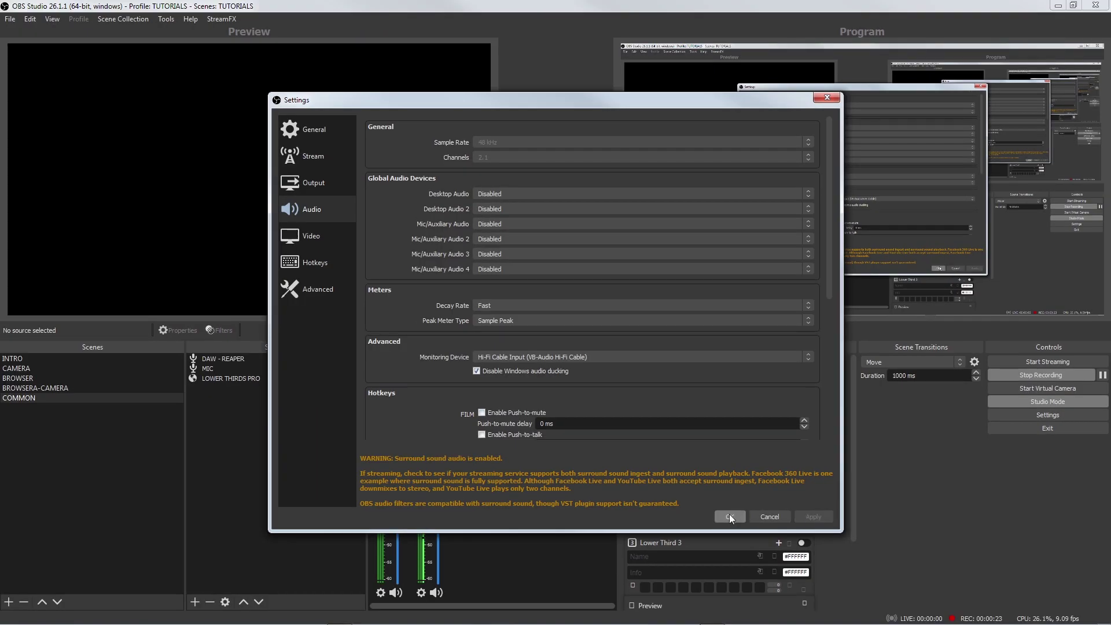
pyautogui.click(729, 516)
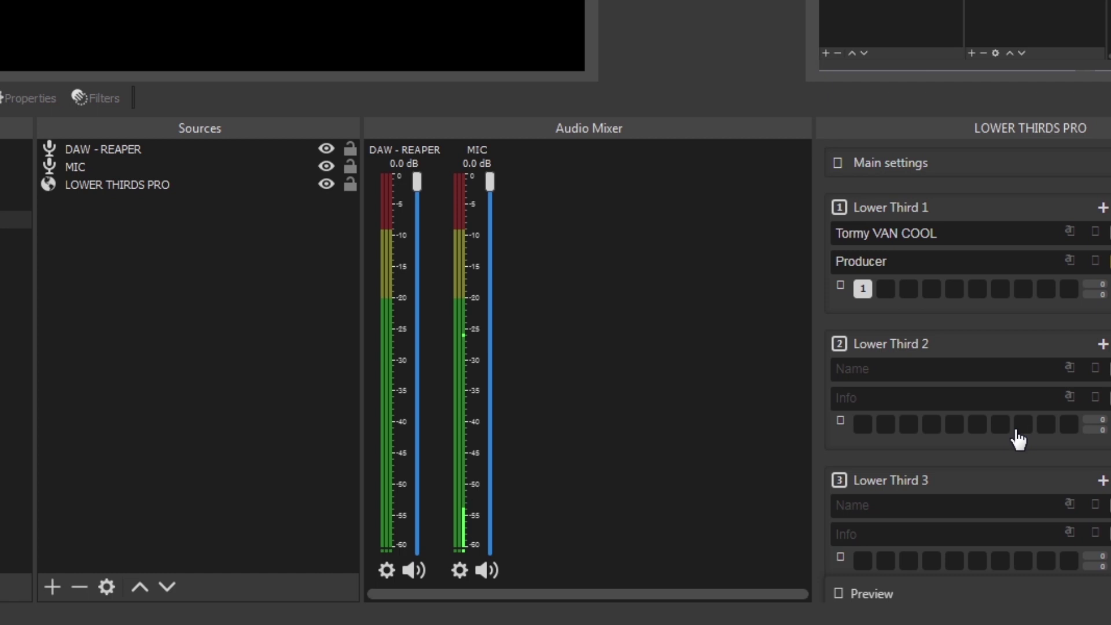
# Set audio monitoring of the DAW - REAPER and MIC sources to Monitor and Output, and start the virtual camera.
pyautogui.click(385, 571)
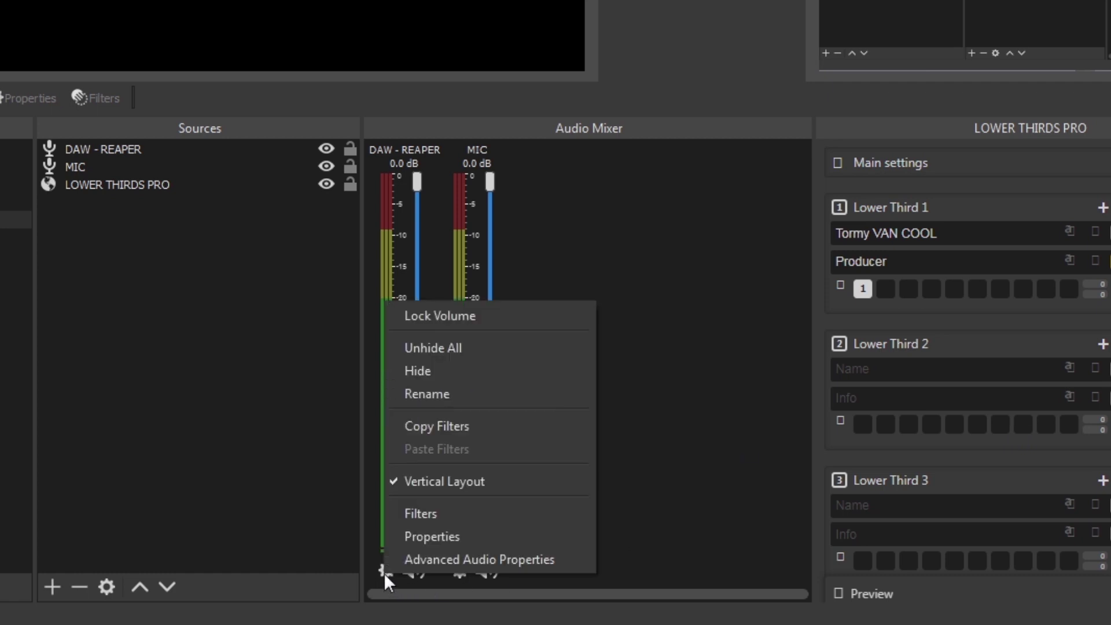
pyautogui.click(440, 560)
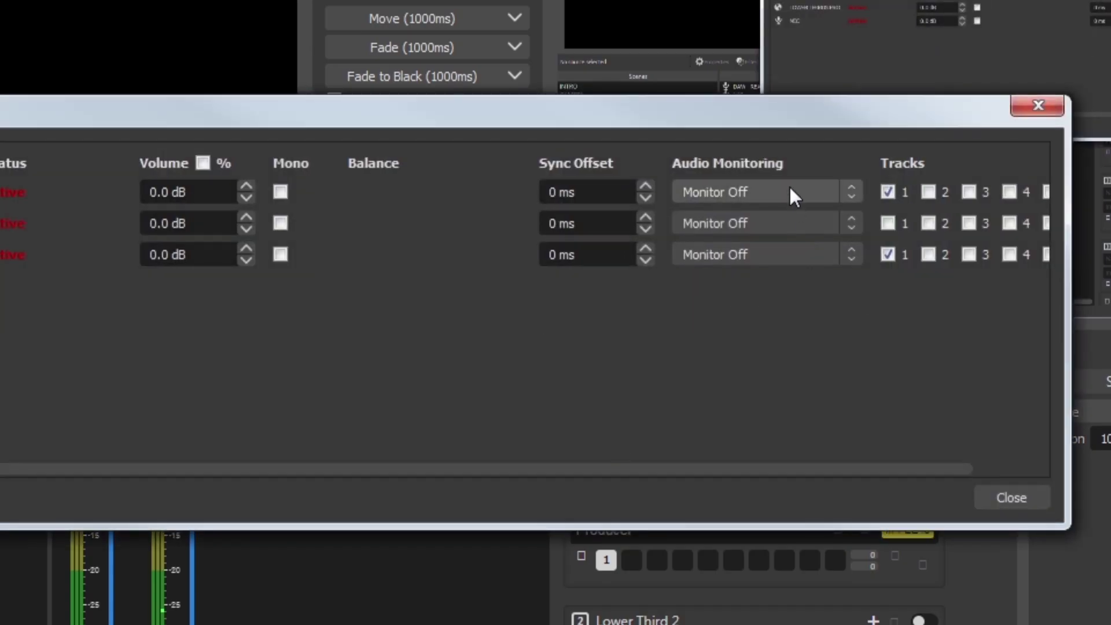
pyautogui.click(792, 192)
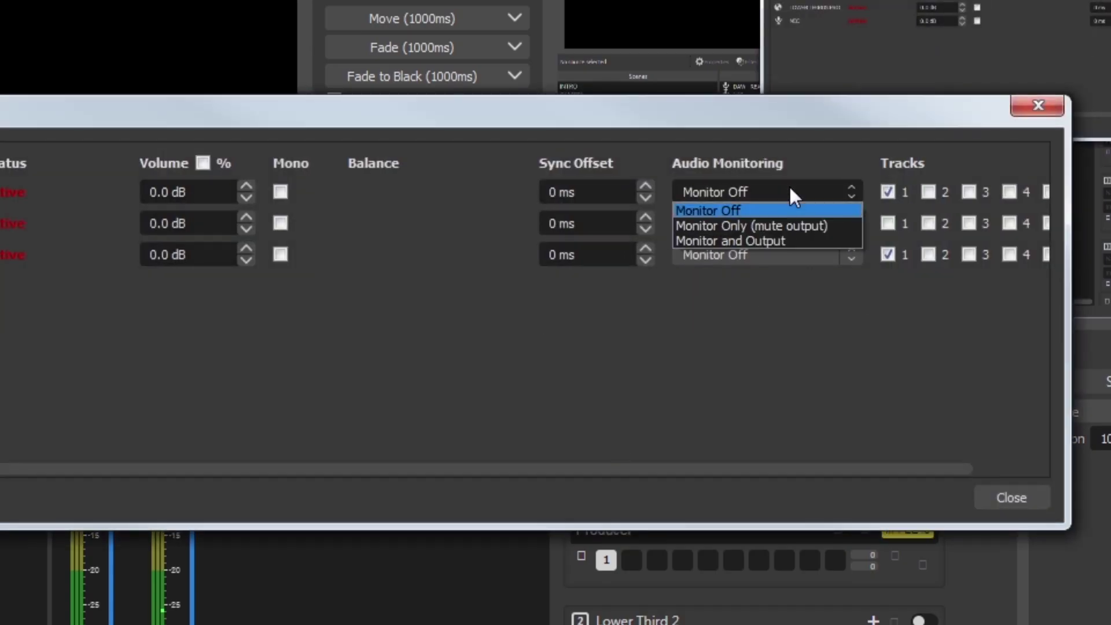
pyautogui.click(719, 242)
pyautogui.click(722, 255)
pyautogui.click(730, 300)
pyautogui.click(1022, 502)
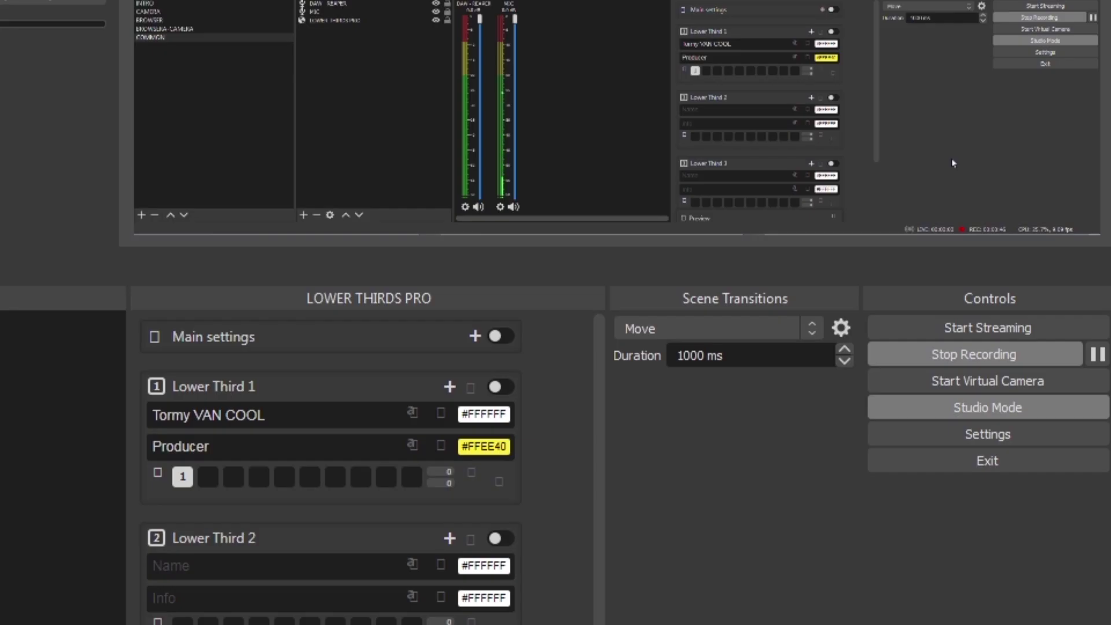
pyautogui.click(914, 378)
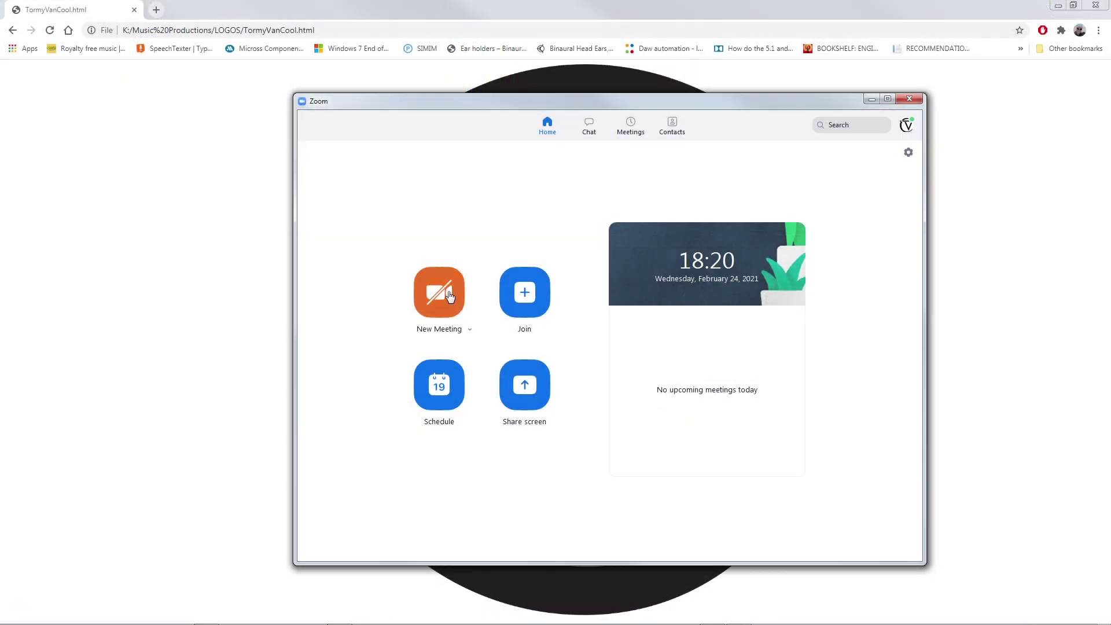
# In Zoom, start a new meeting joined with computer audio and turn on its video.
pyautogui.click(450, 295)
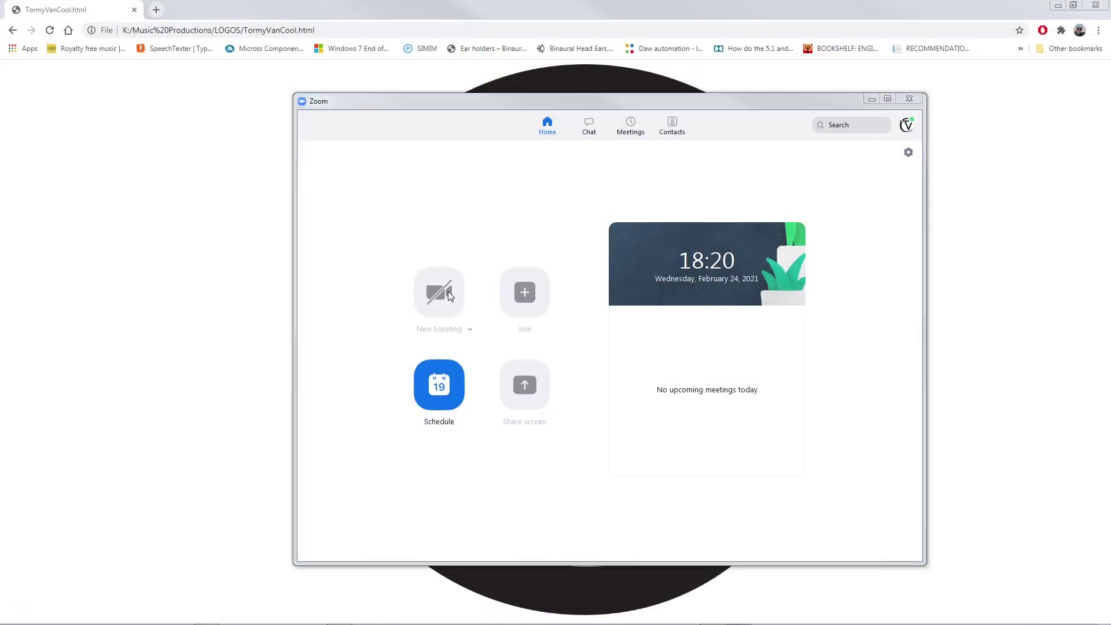
pyautogui.click(550, 291)
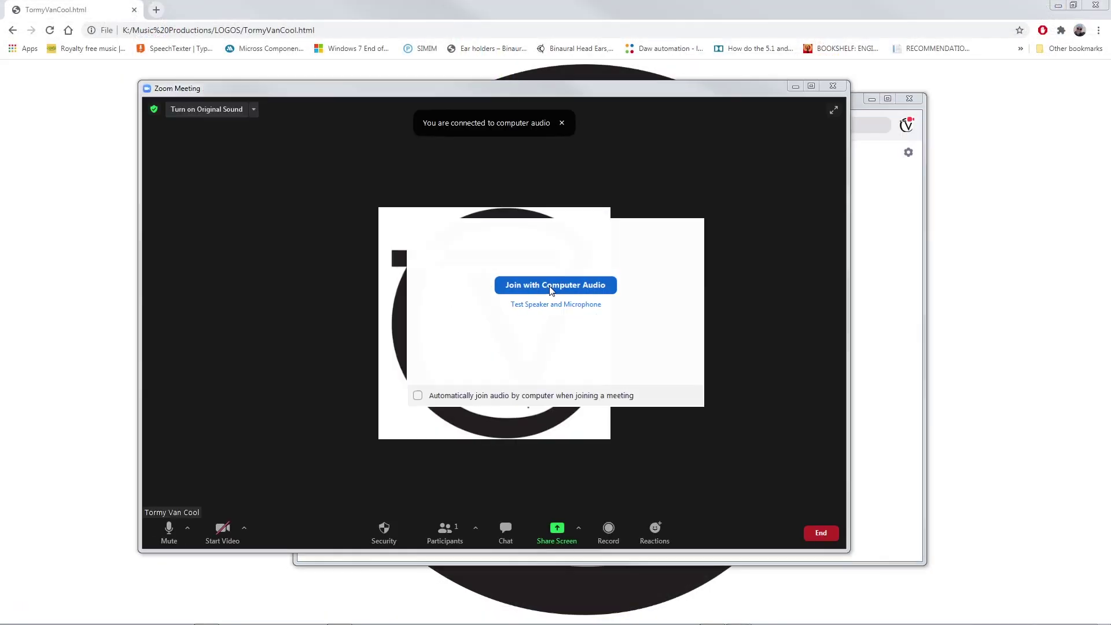
pyautogui.click(222, 531)
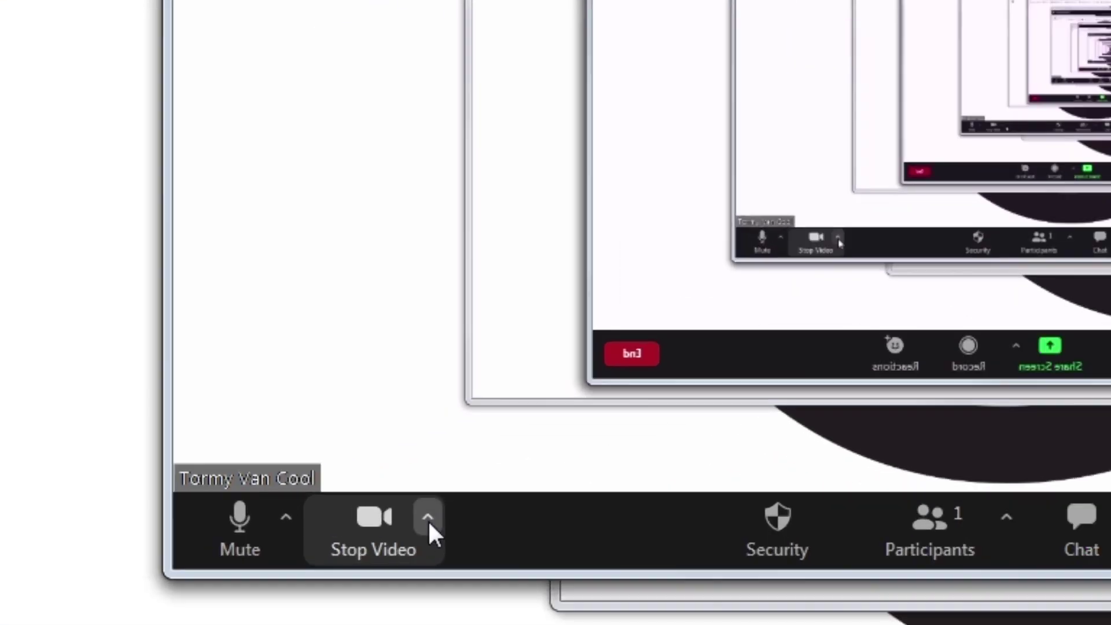
# In the meeting's audio settings, set the speaker to OUT 01-02 (BEHRINGER UMC 1820) and the microphone to Hi-Fi Cable Output (VB-Audio Hi-Fi Cable).
pyautogui.click(402, 520)
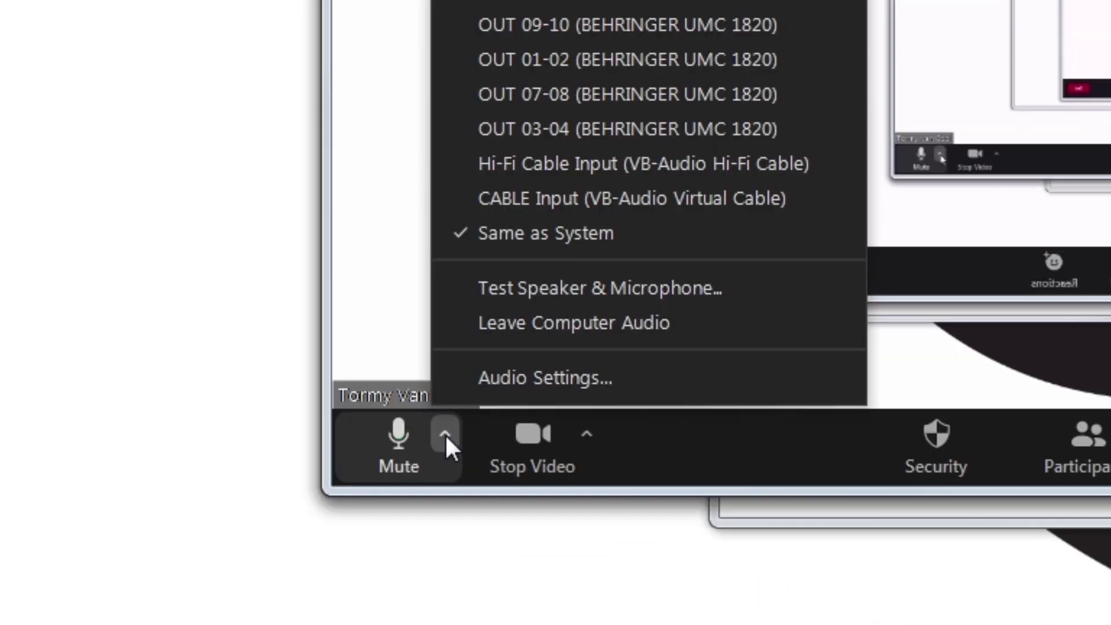
pyautogui.click(454, 377)
pyautogui.click(724, 51)
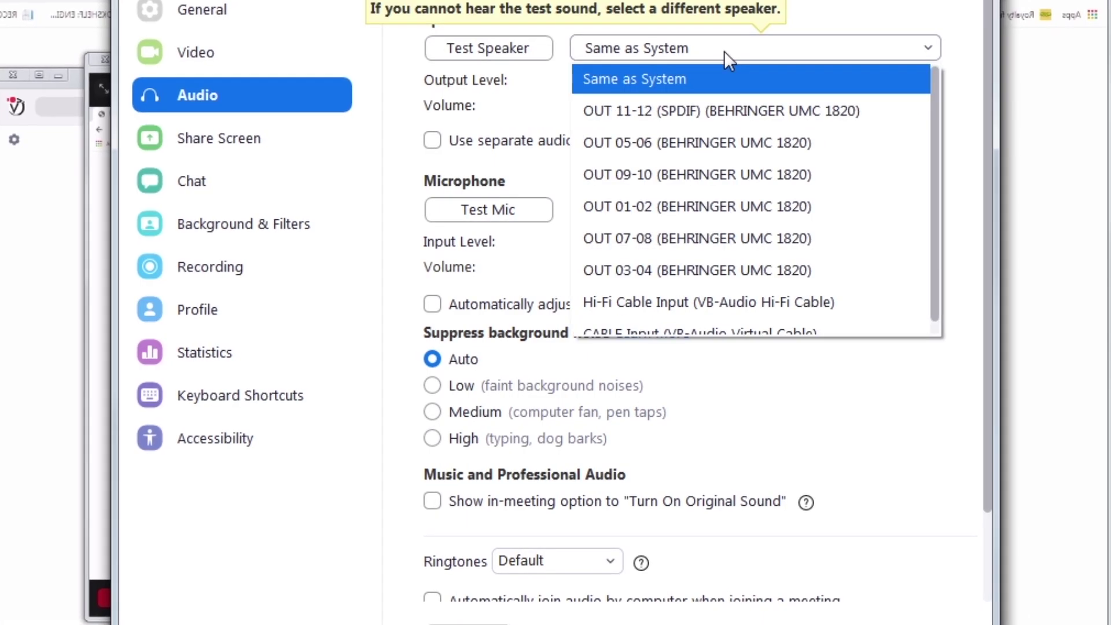
pyautogui.click(704, 207)
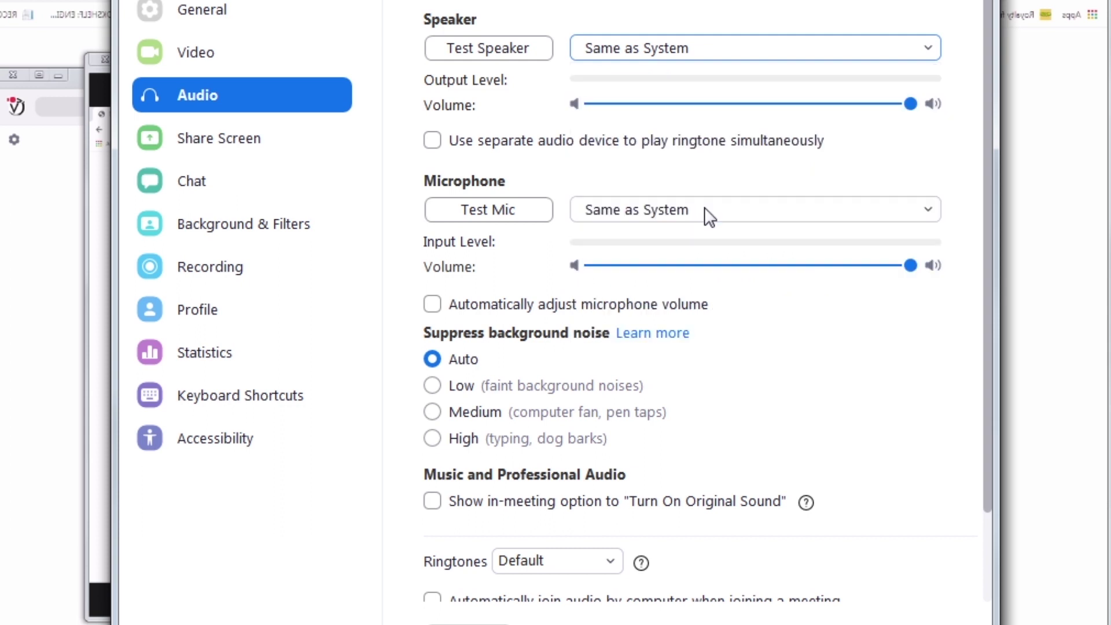
pyautogui.click(653, 214)
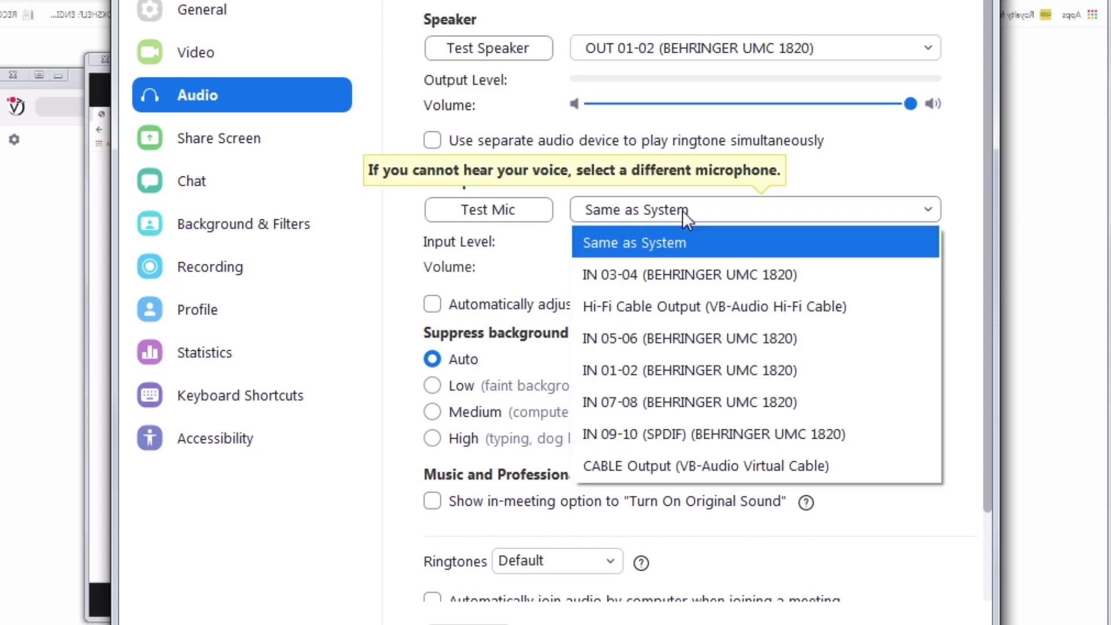
pyautogui.click(661, 306)
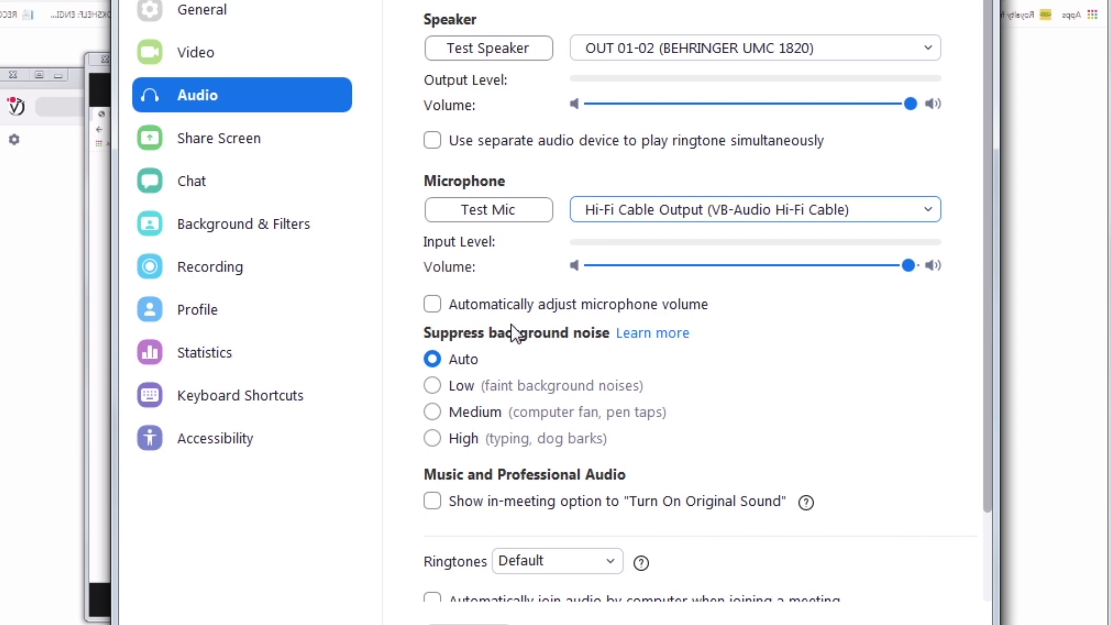
# Set background noise suppression to Low, and enable the in-meeting original sound option with stereo audio.
pyautogui.click(432, 386)
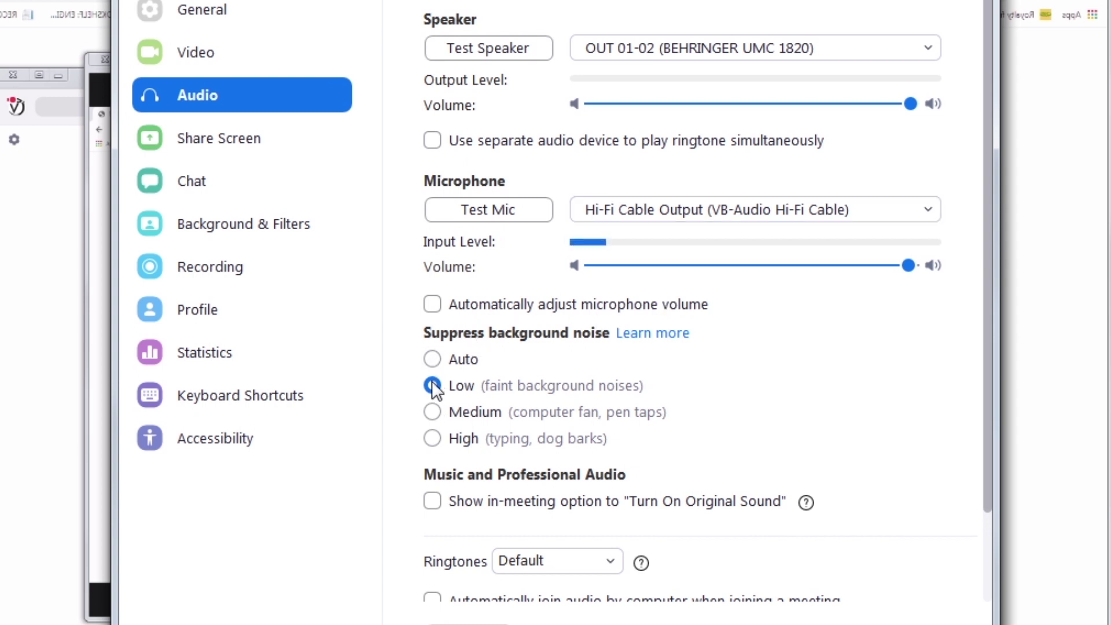
pyautogui.scroll(-2, 434, 391)
pyautogui.click(432, 397)
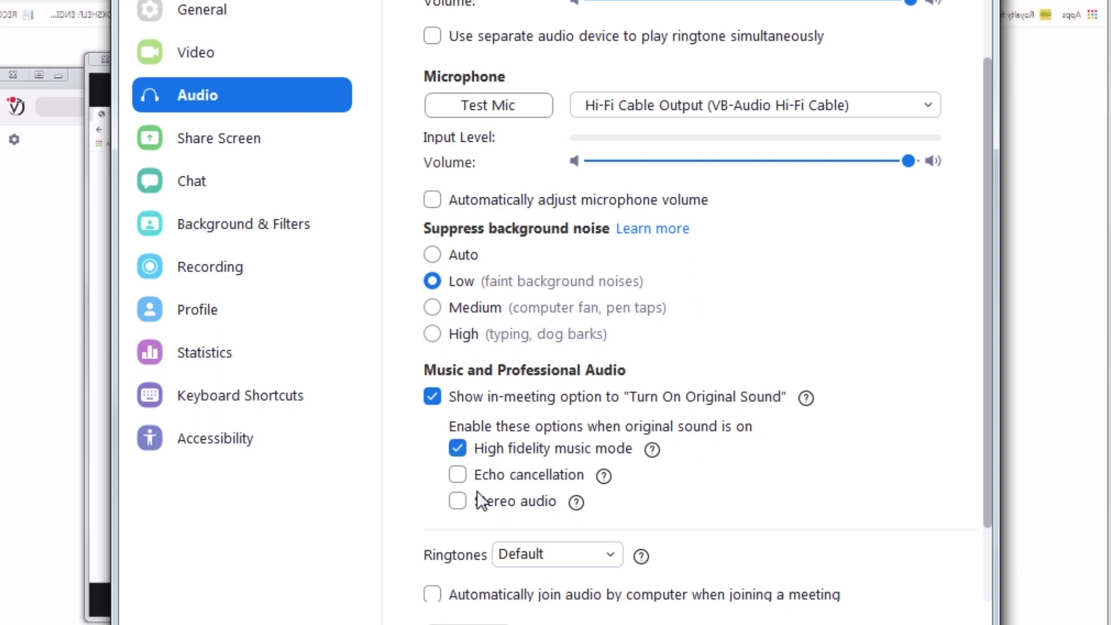
pyautogui.click(457, 501)
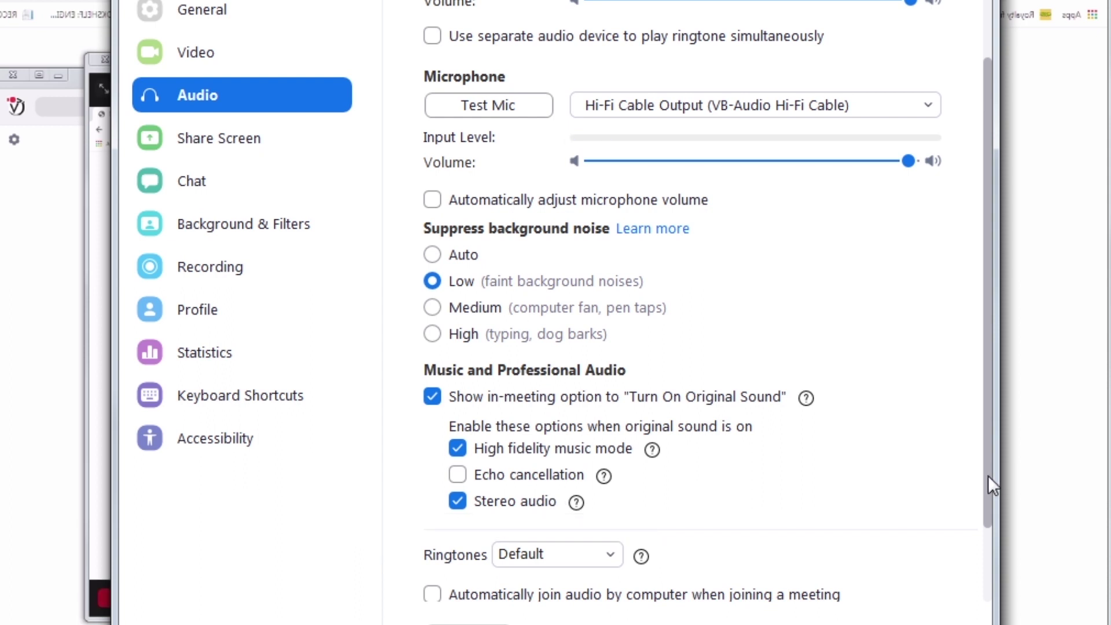
pyautogui.moveTo(988, 476); pyautogui.dragTo(977, 581)
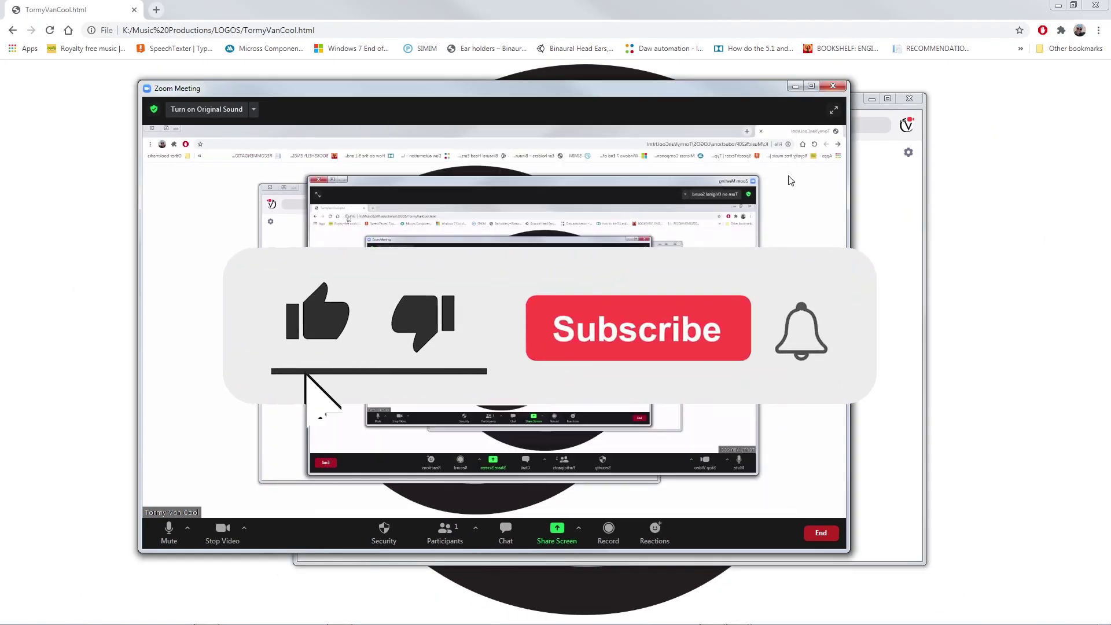
# Open the invitation window for the meeting's participants.
pyautogui.click(474, 531)
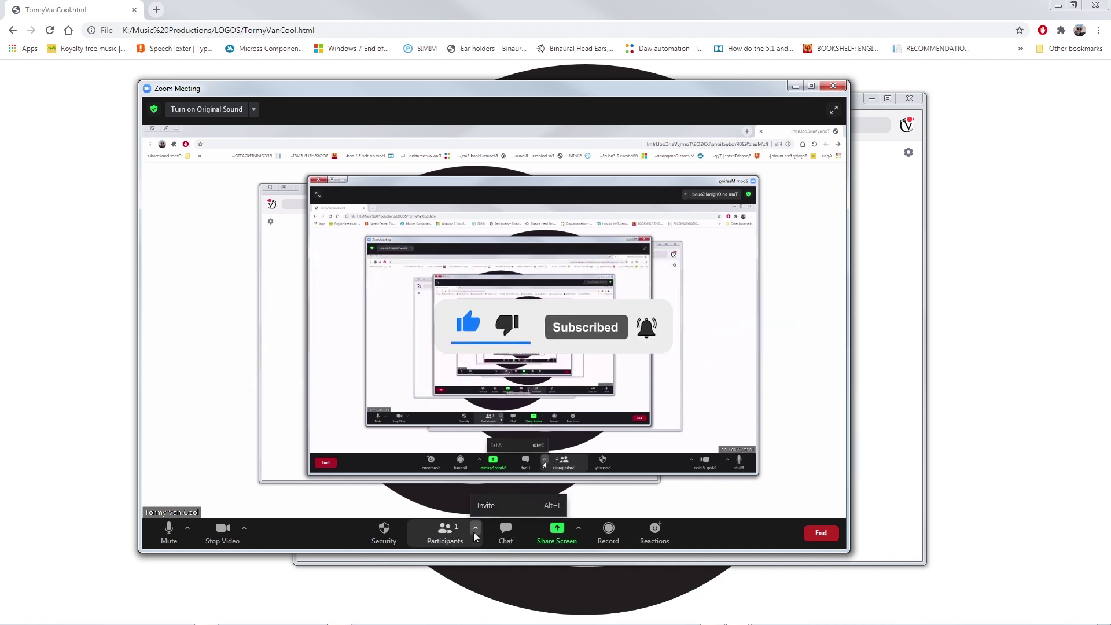
pyautogui.click(497, 506)
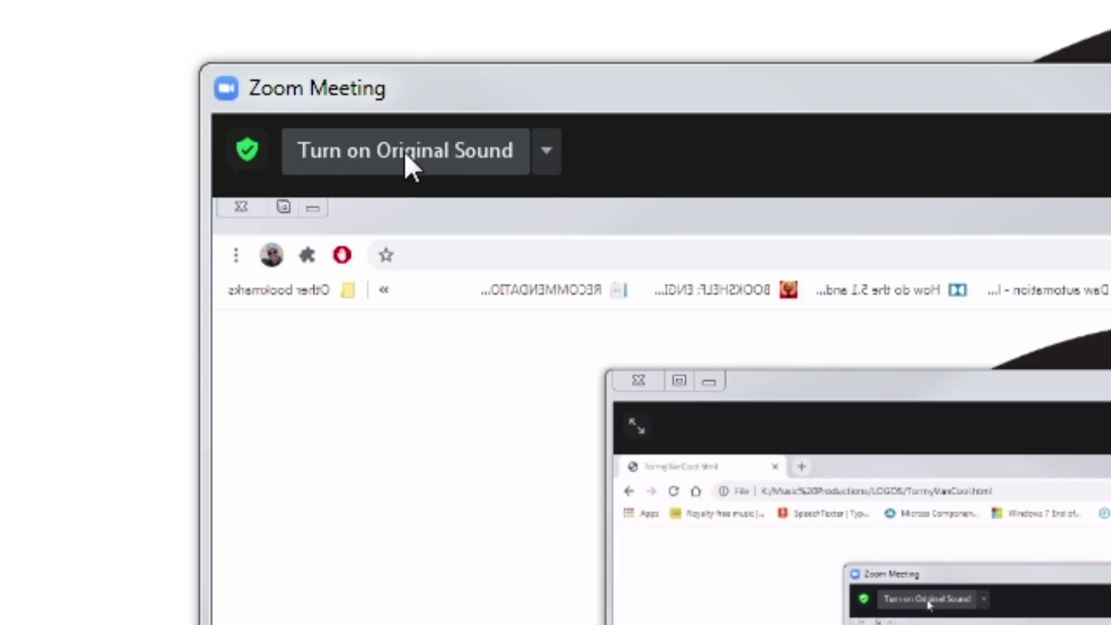
# Turn on original sound for the meeting and check which microphone is selected to always use it.
pyautogui.click(405, 155)
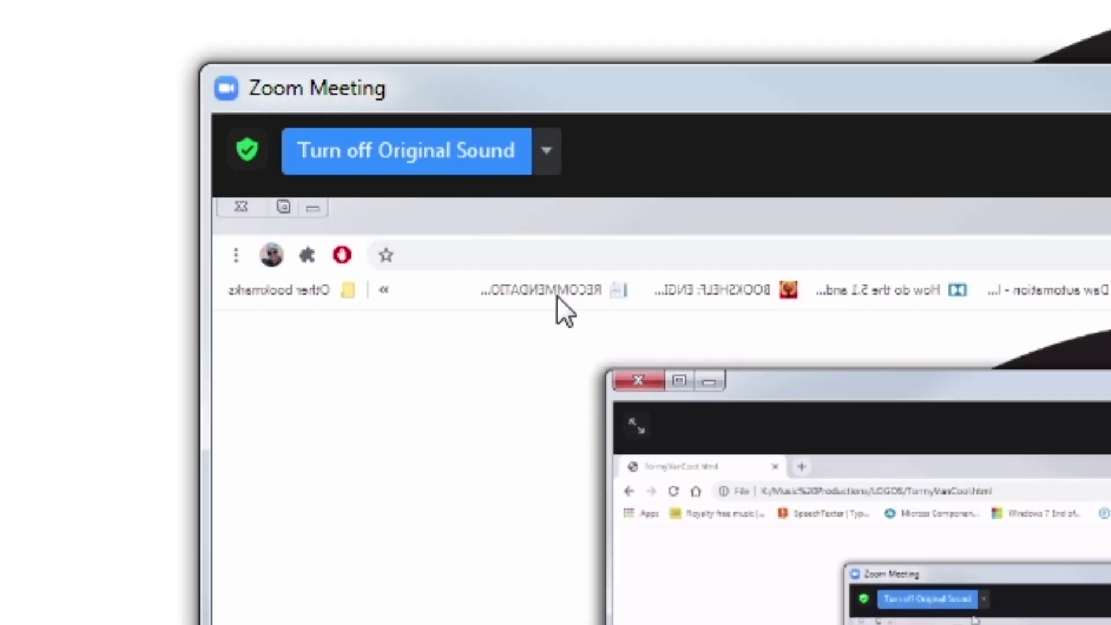
pyautogui.click(547, 152)
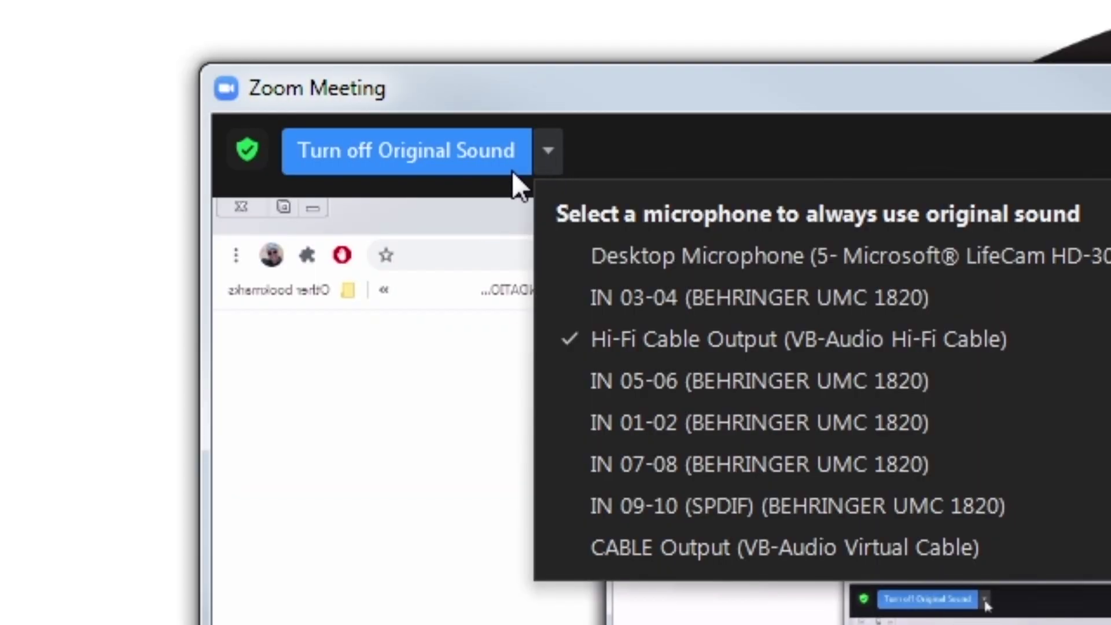
pyautogui.click(380, 363)
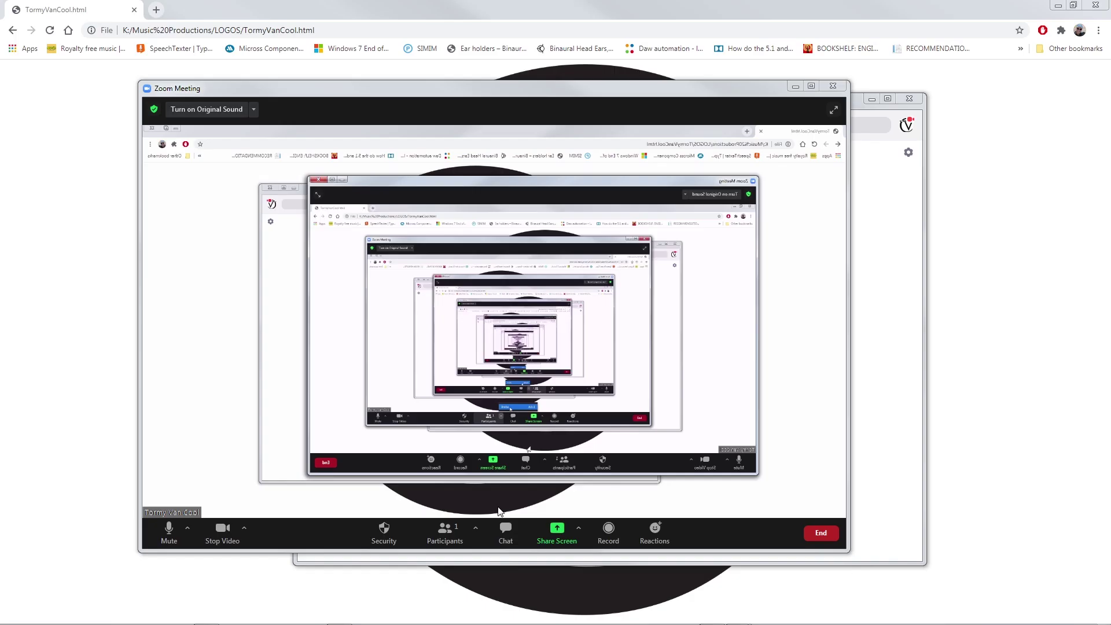
# Copy the meeting invitation from the invite window and display the email services for sending it.
pyautogui.hotkey('alt', 'i')
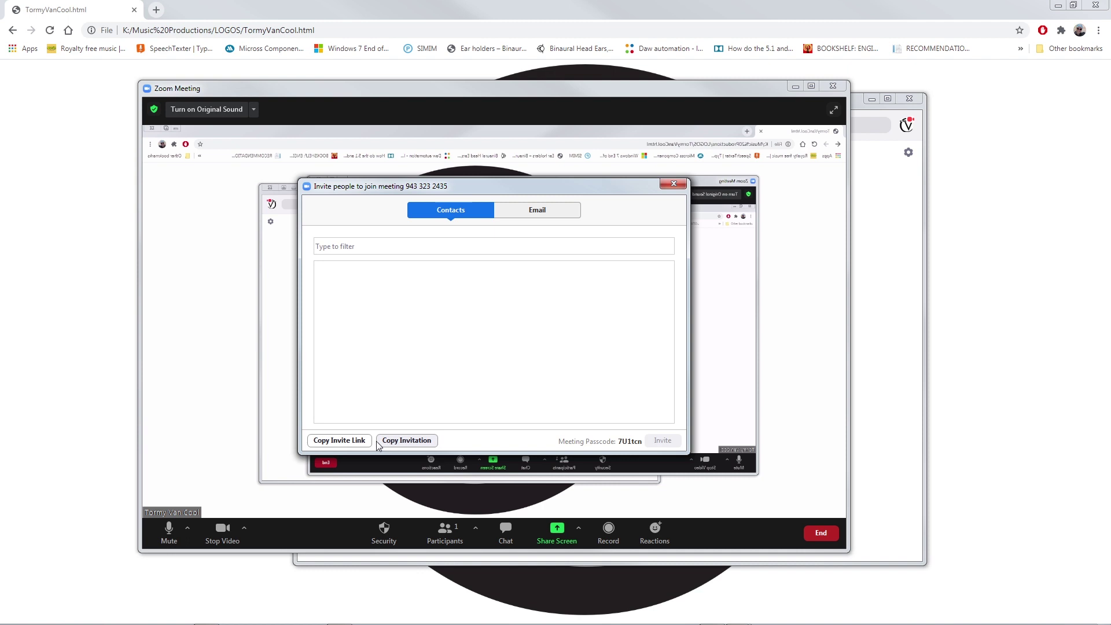
pyautogui.click(394, 441)
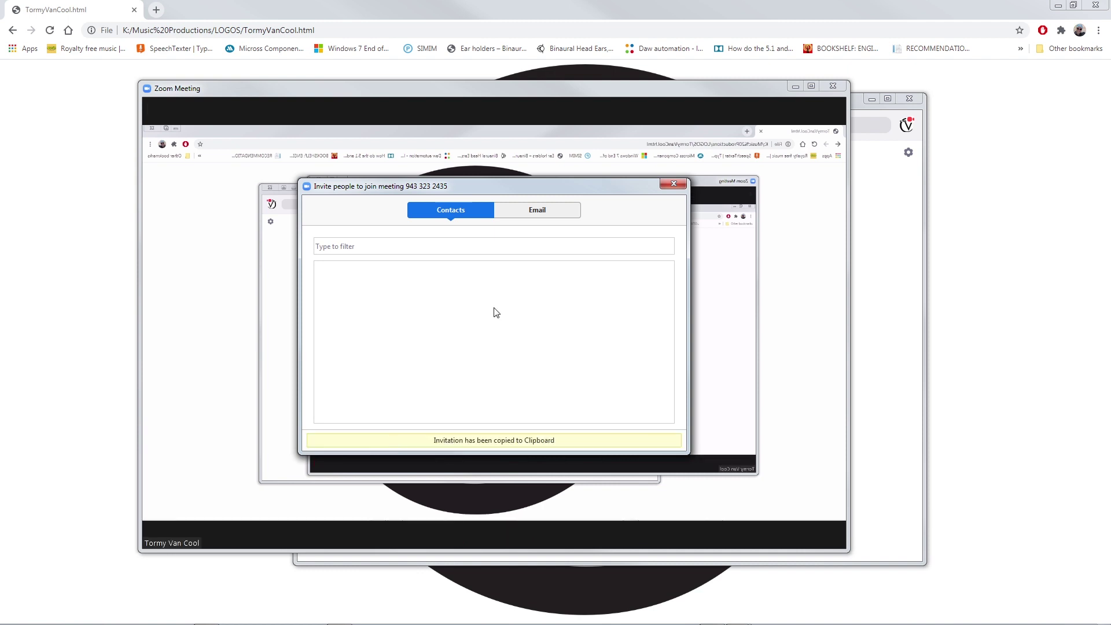
pyautogui.click(539, 217)
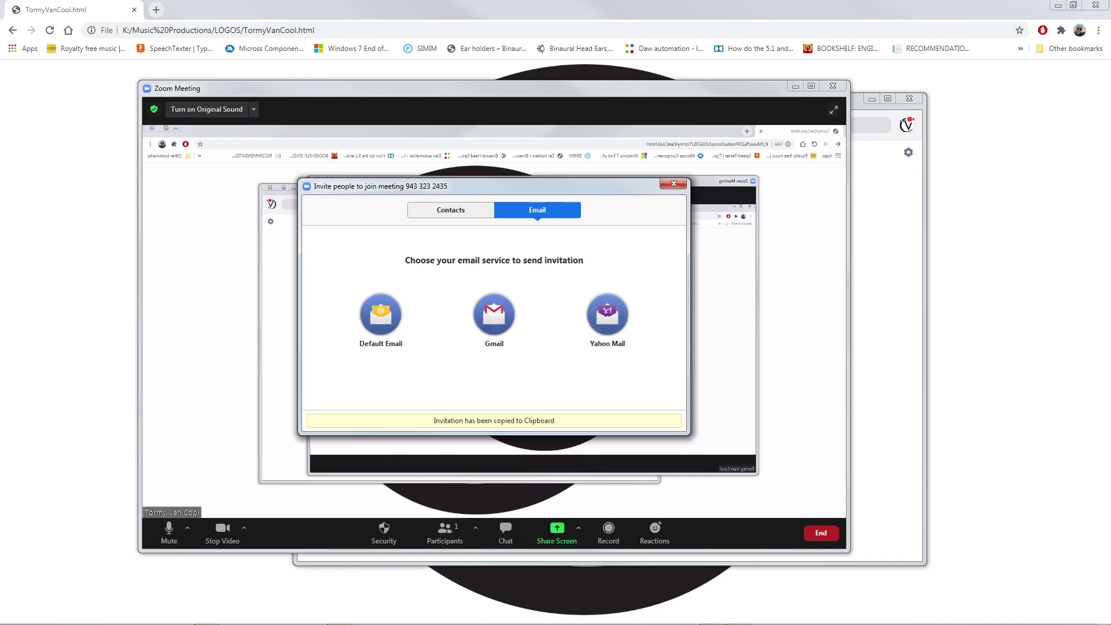